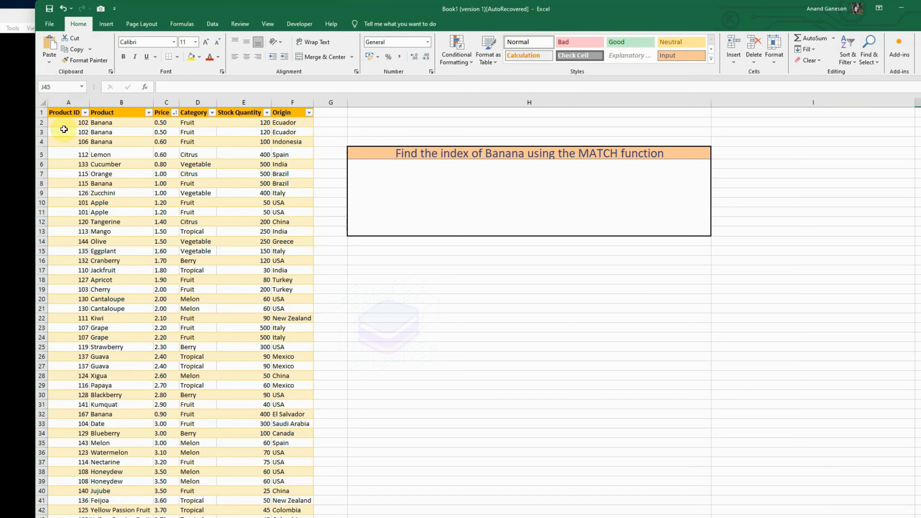
- Enter =MATCH("Banana";B2:B57;0) in the merged answer cell H6 to find the index of Banana
left_click(66, 123)
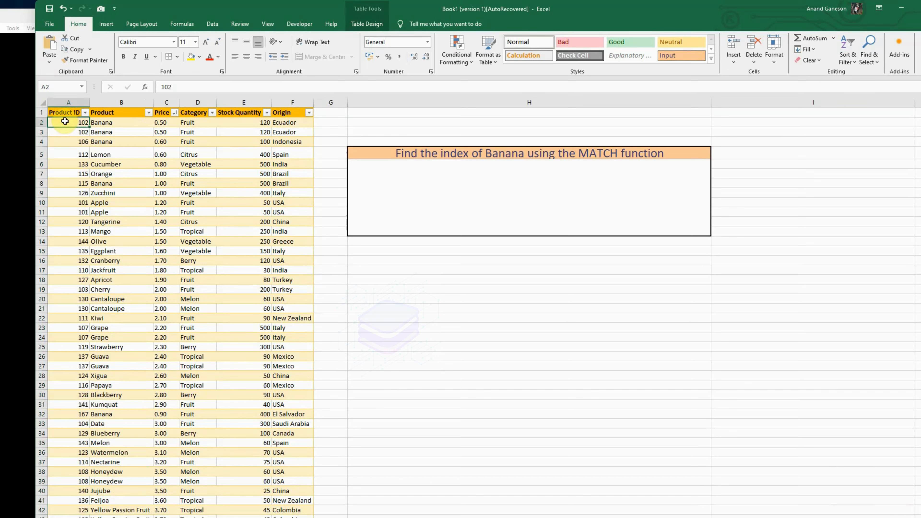
key("shift+space")
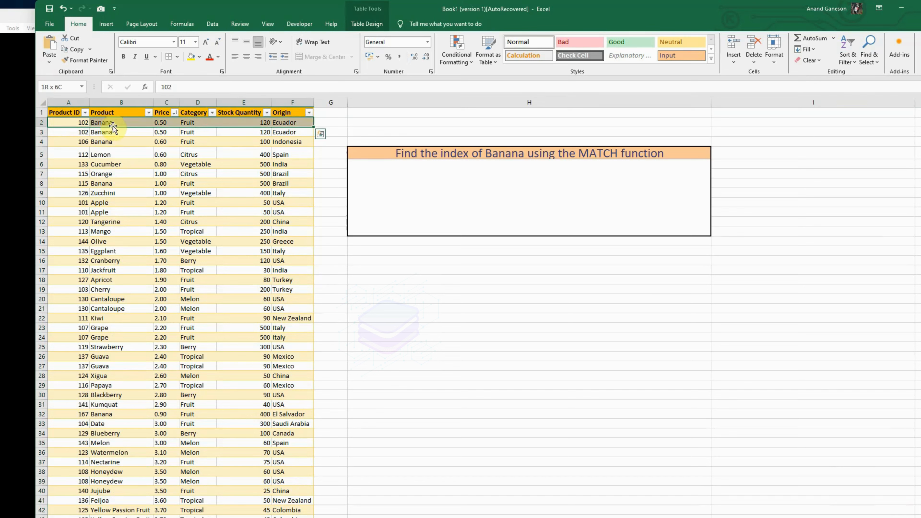
left_click(411, 187)
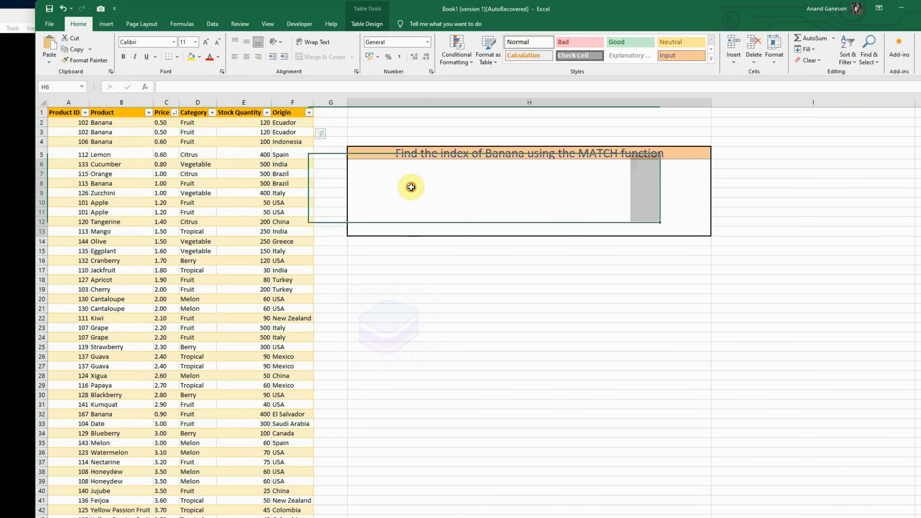
left_click(198, 88)
type("=")
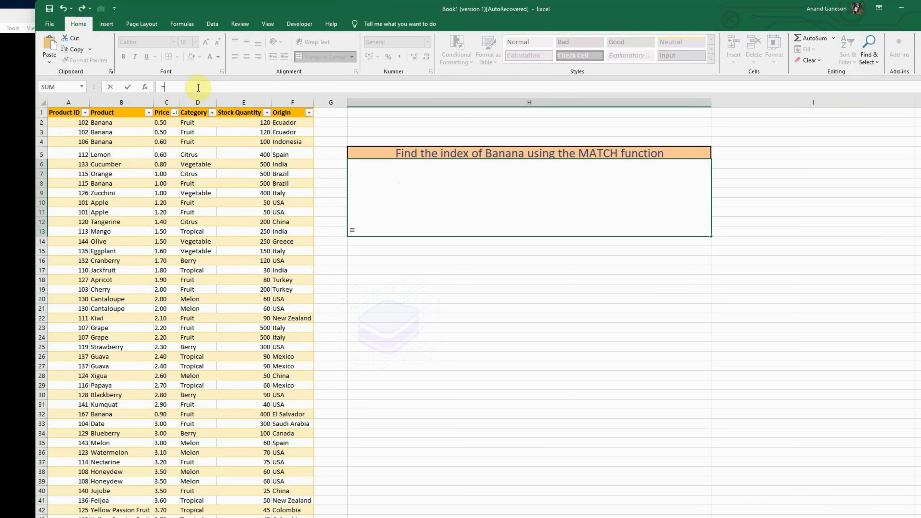
type("MATCH(\"")
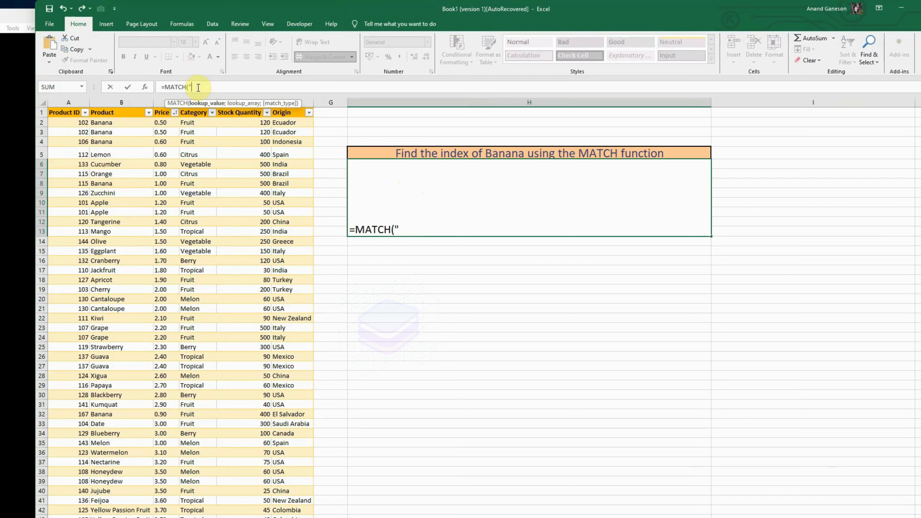
type("Banana\";")
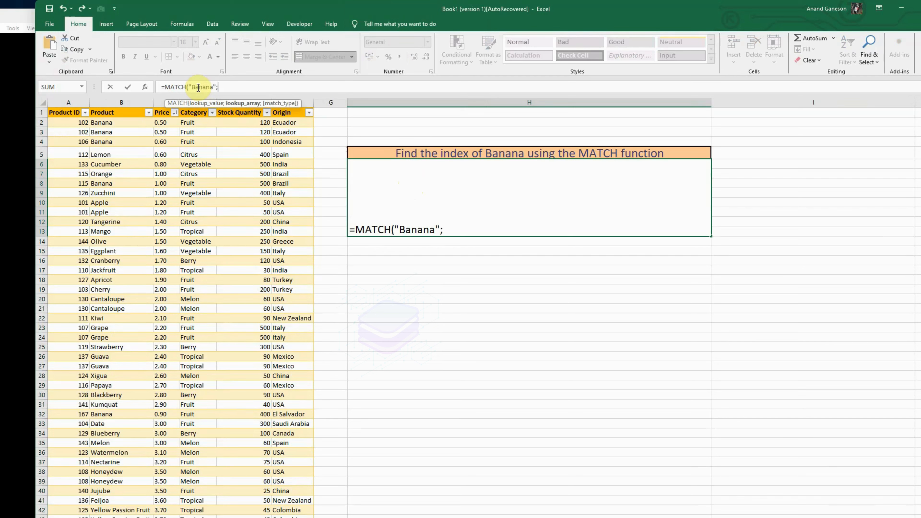
type("B2:B")
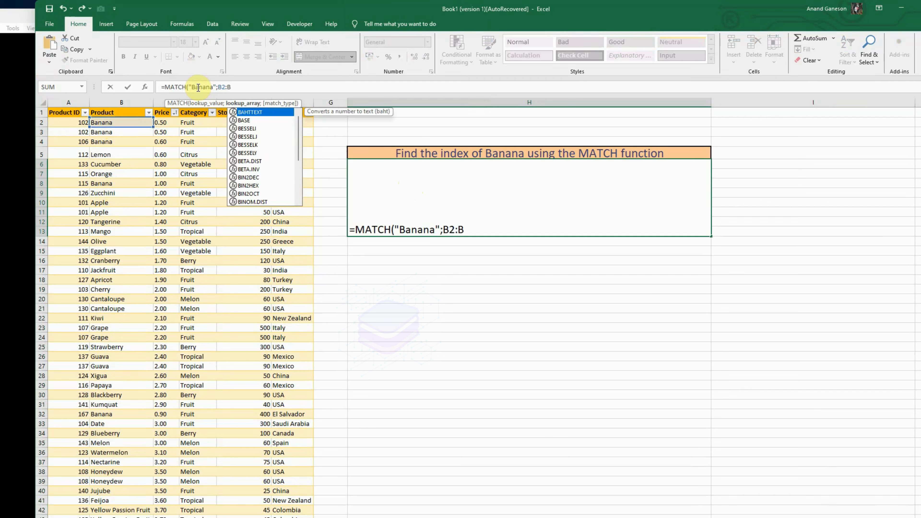
type("57;0)")
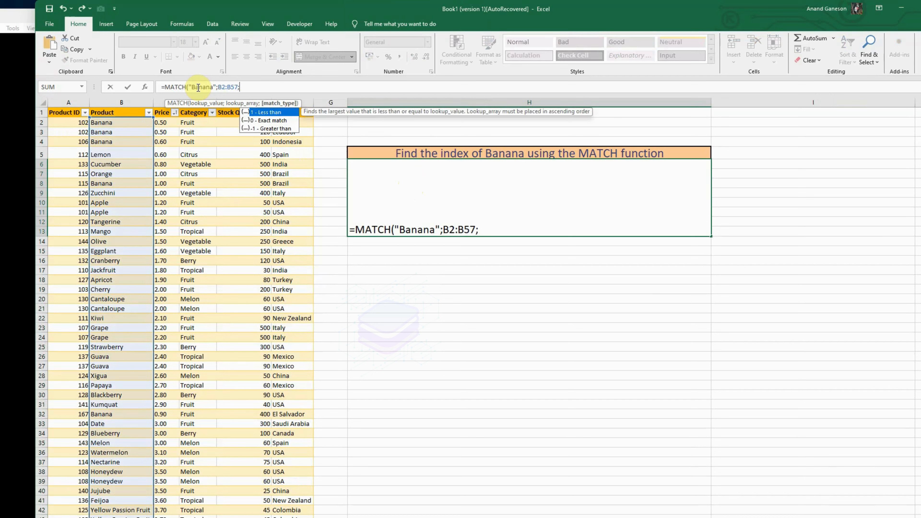
key("Return")
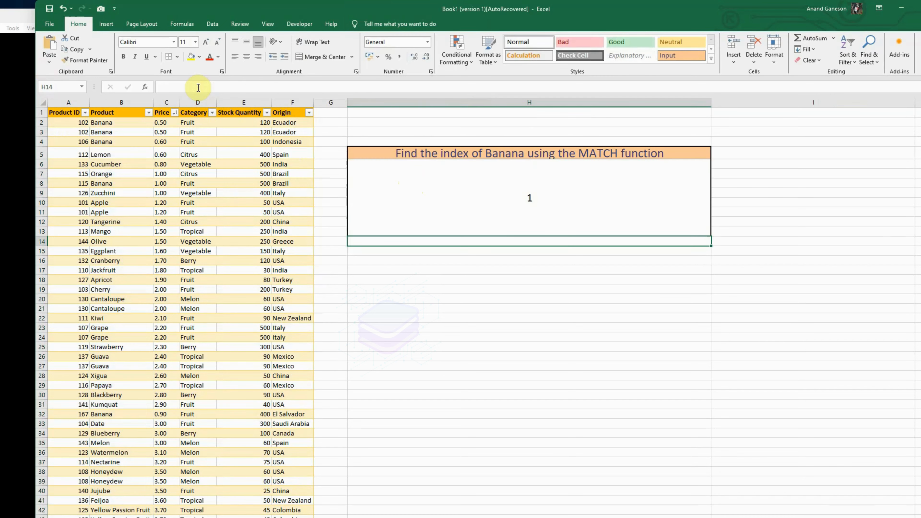
left_click(436, 221)
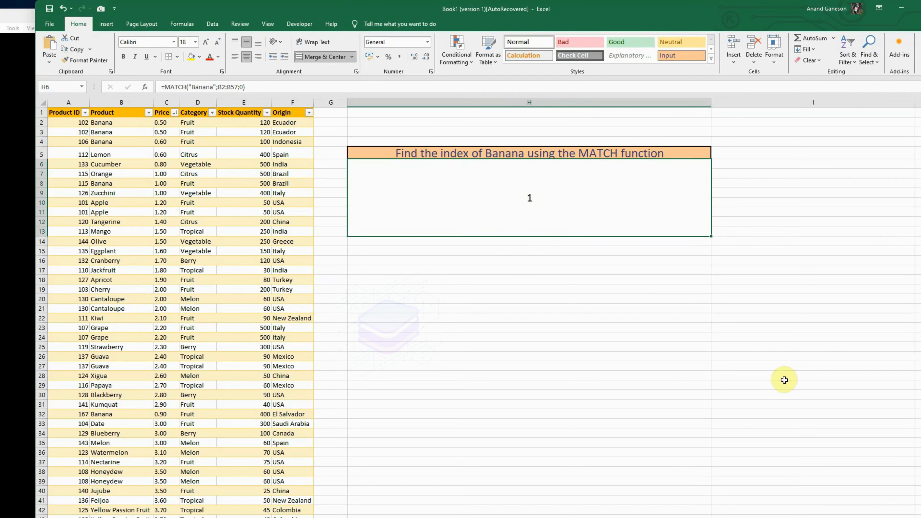
left_click(919, 517)
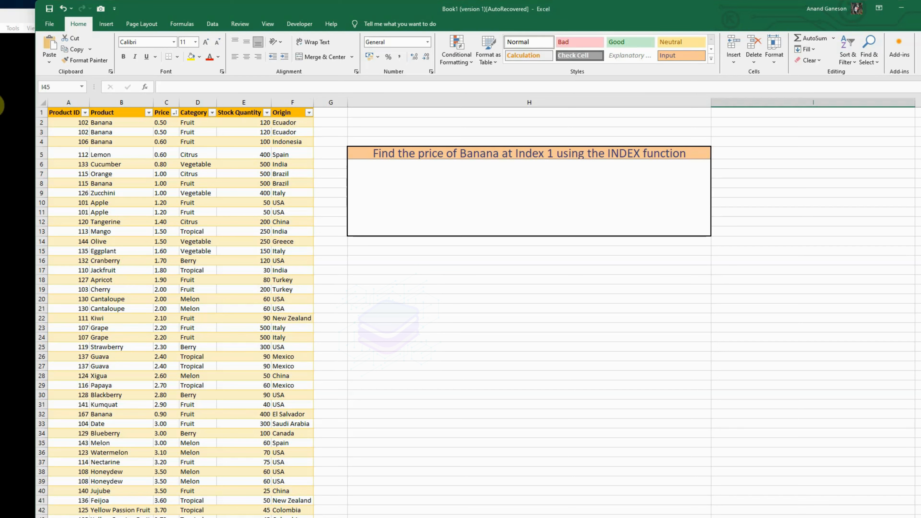
- Enter =INDEX(C2:C57;1) in the merged answer cell H6 to return the Banana price at index 1
left_click(166, 122)
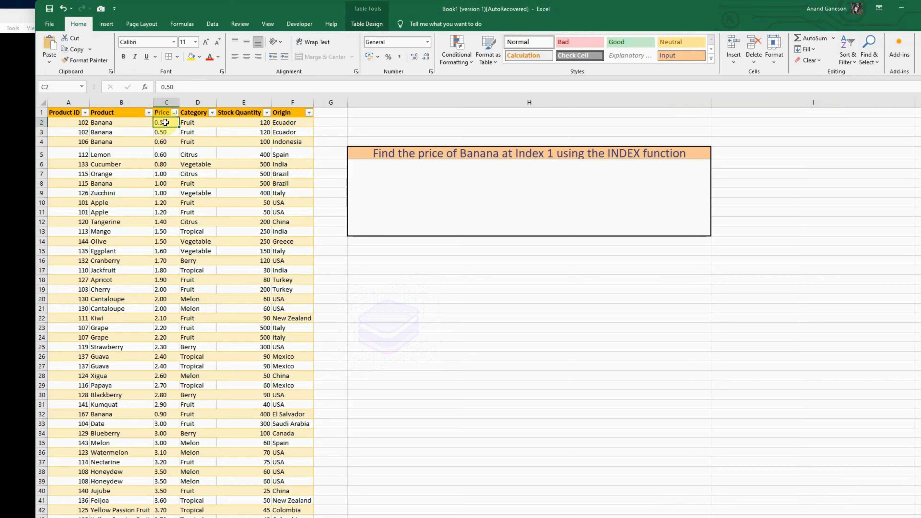
left_click(406, 184)
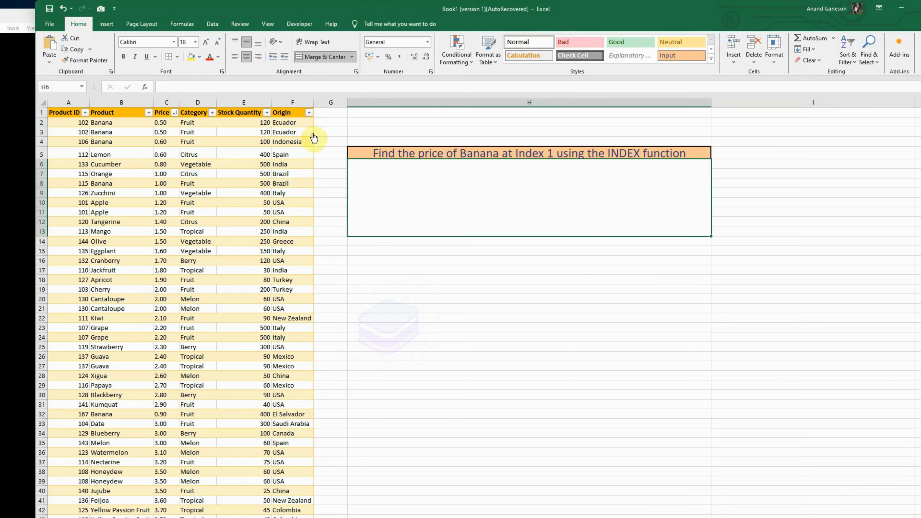
left_click(233, 87)
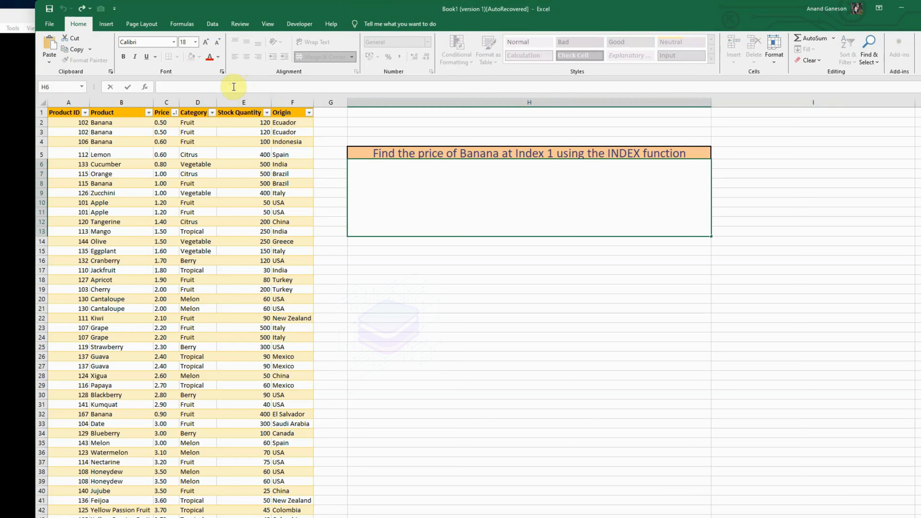
type("=INDE")
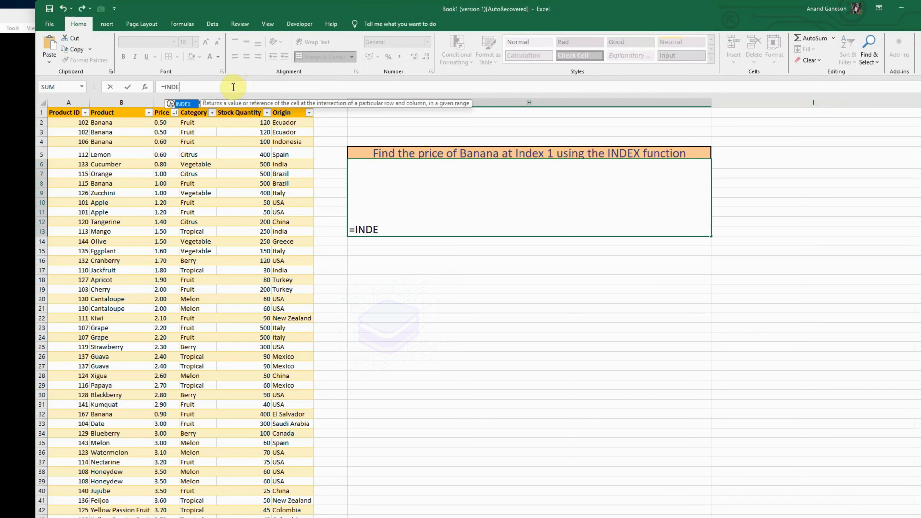
type("X(")
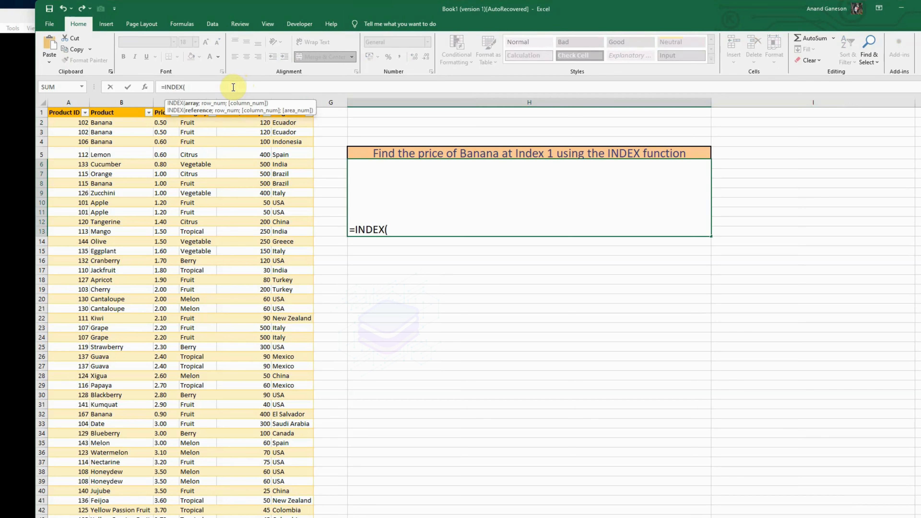
type("C2:C57")
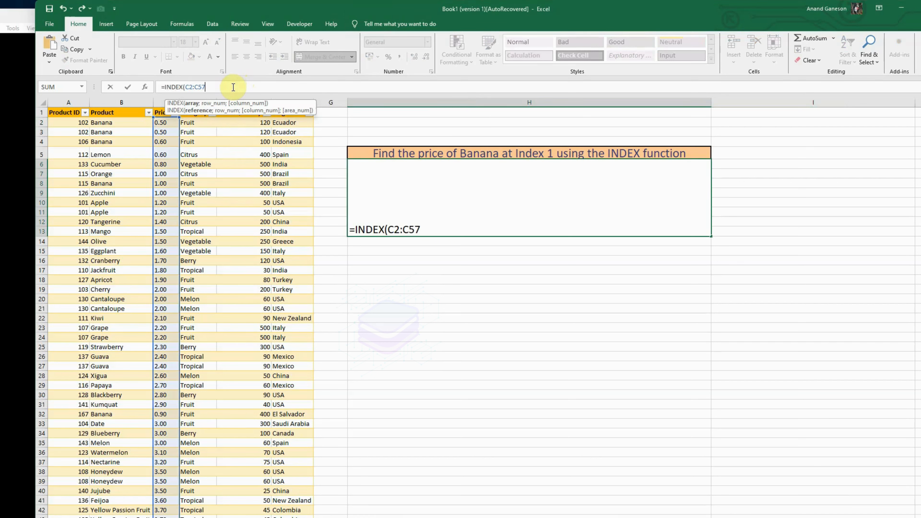
type(";")
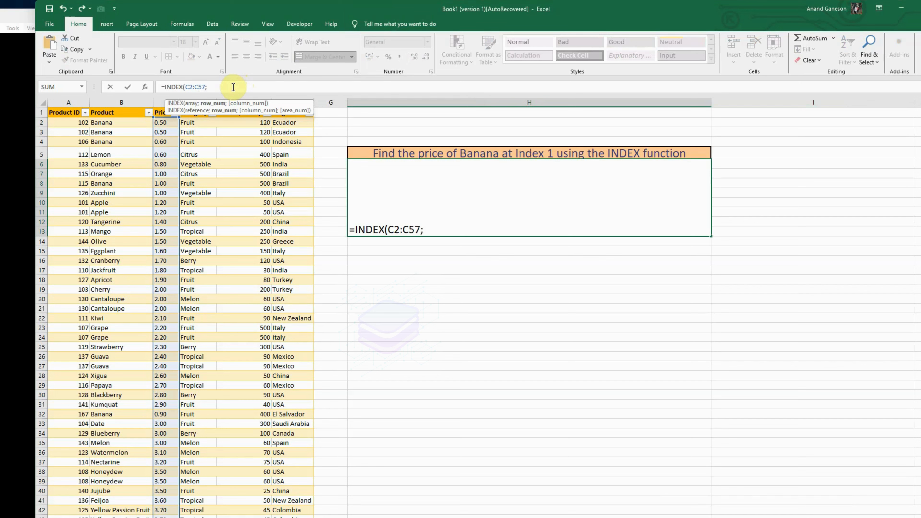
type("1)")
key("Return")
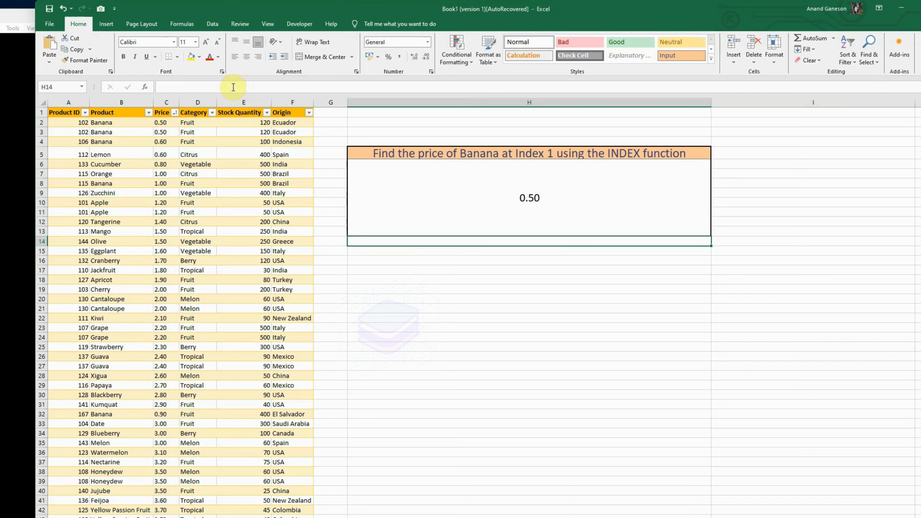
left_click(918, 516)
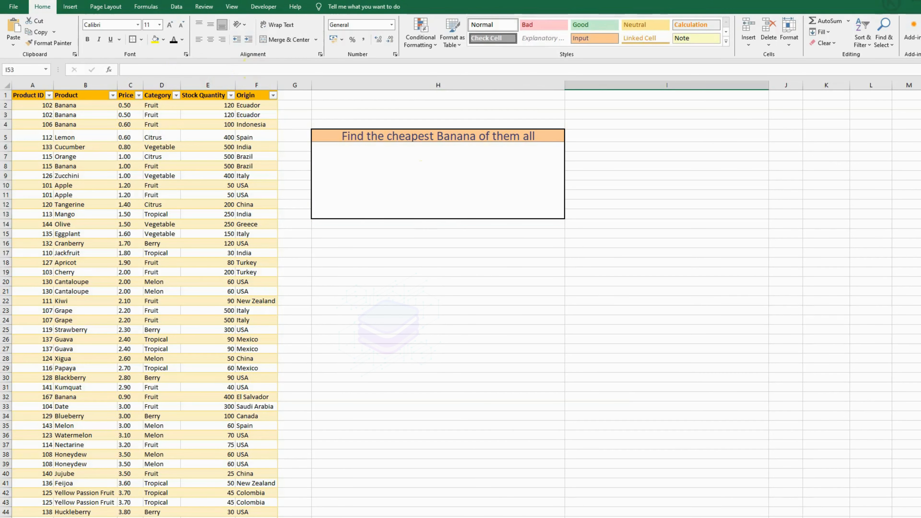
- Begin an INDEX formula in the answer cell H6 for the cheapest Banana, using the price range C2:C57 as its array
left_click(386, 181)
left_click(224, 68)
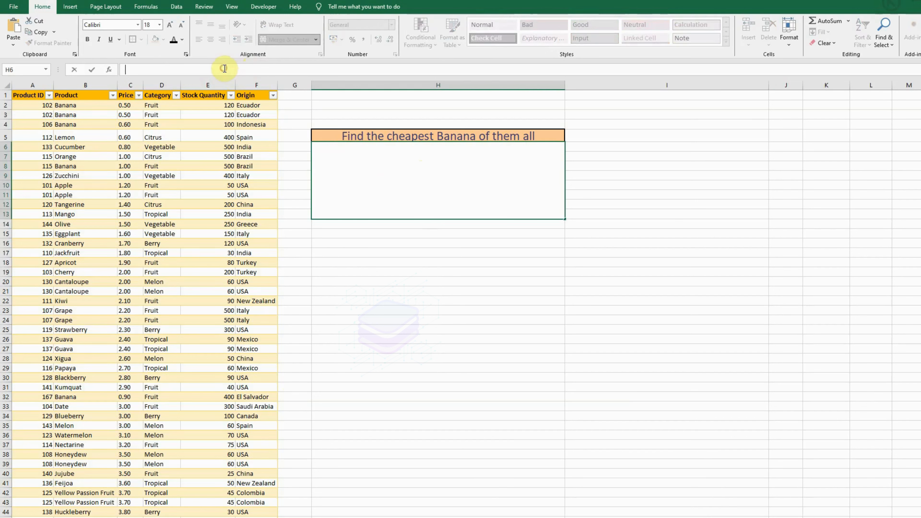
type("=")
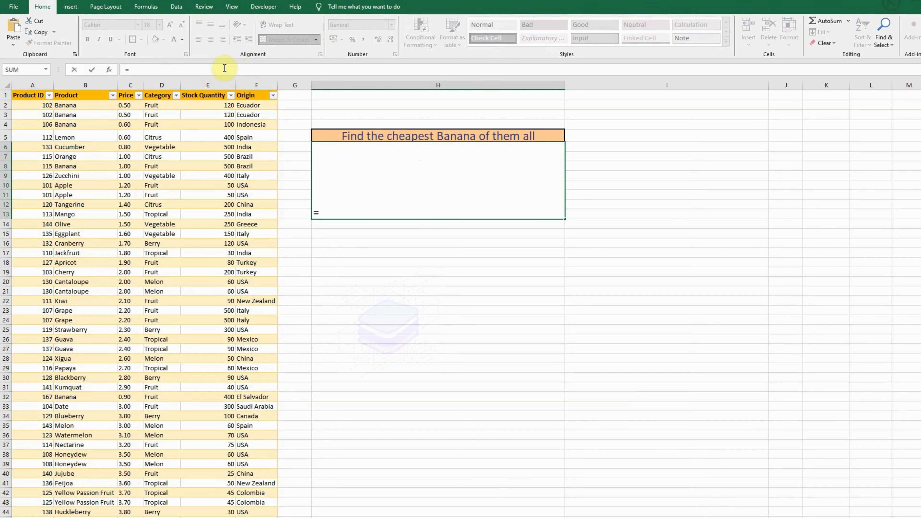
type("INDEX")
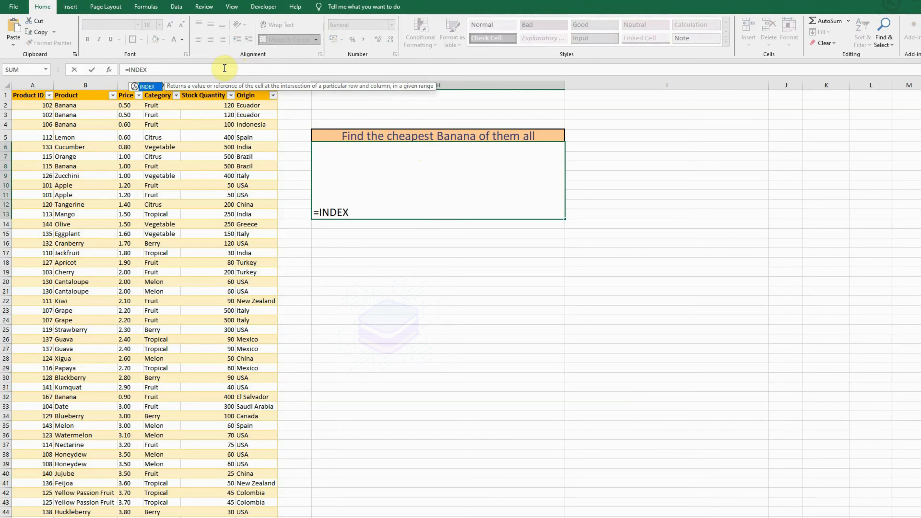
type("(C)")
key("Left")
type("C")
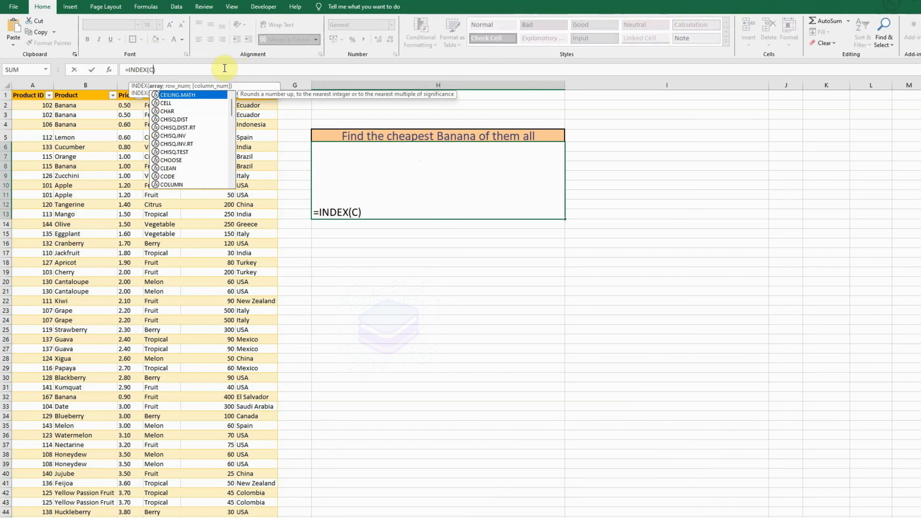
type("2:C57")
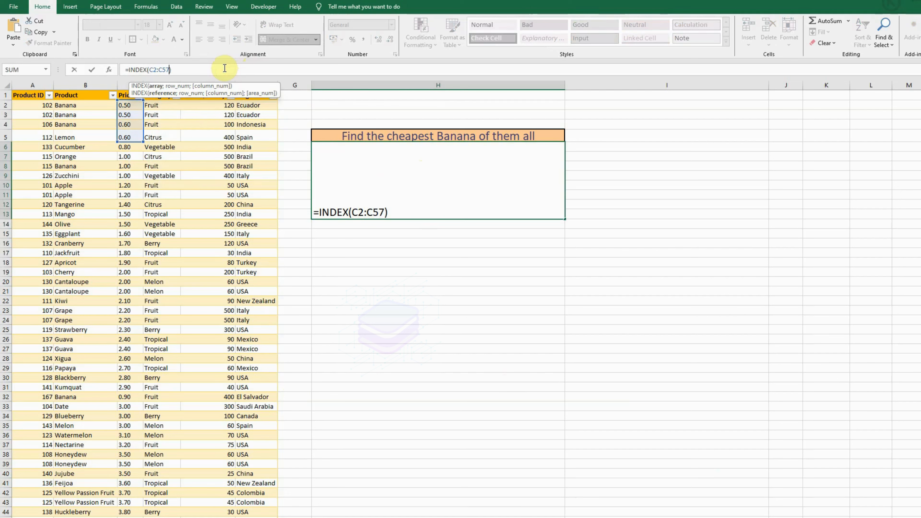
- Nest MATCH("Banana";B2:B57;0) as the row number of the INDEX formula and complete the entry
type(";MATCH()")
key("Left")
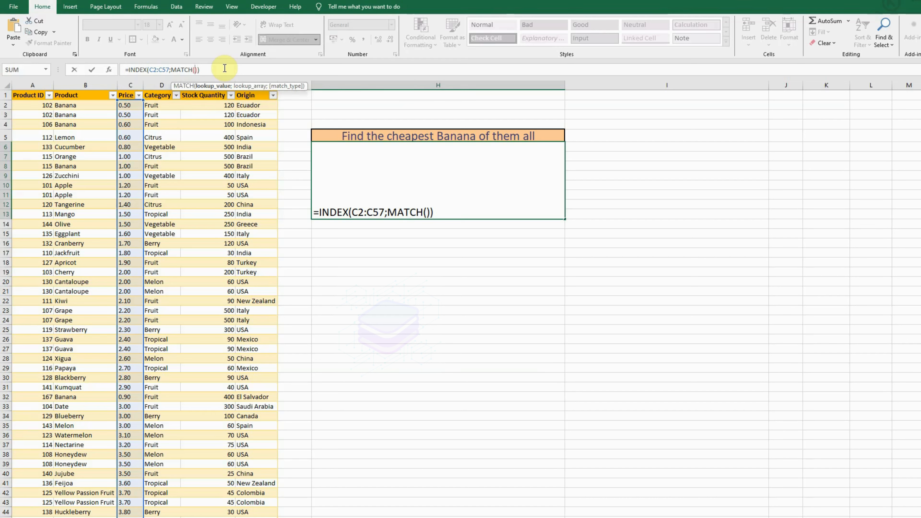
type("\"\"")
type("Banana")
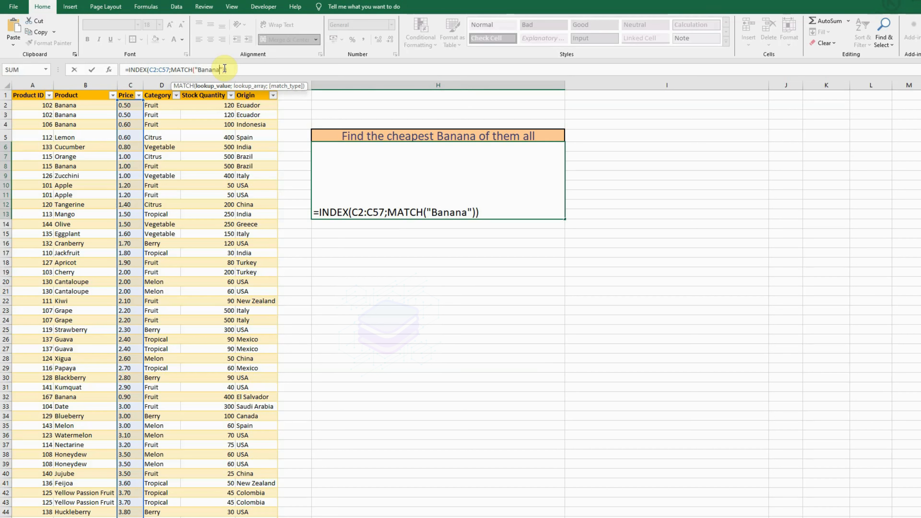
type(";")
type("B2:")
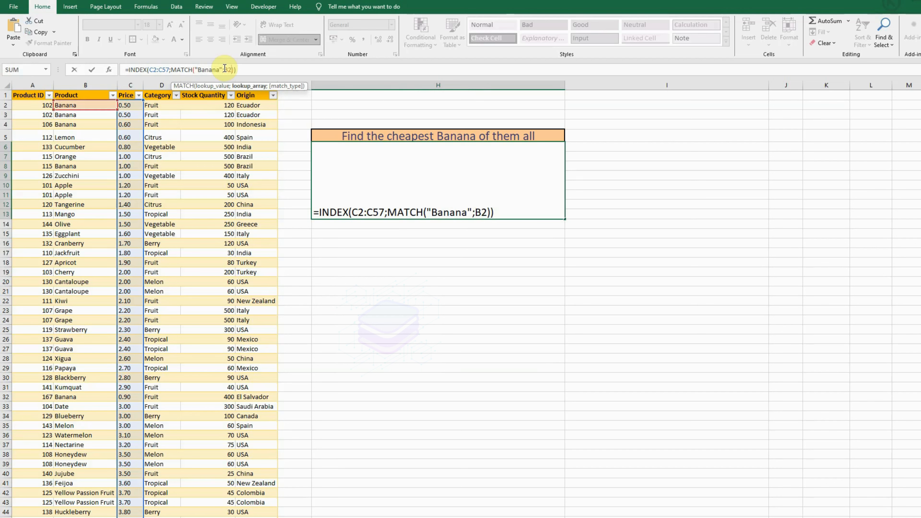
type("B57")
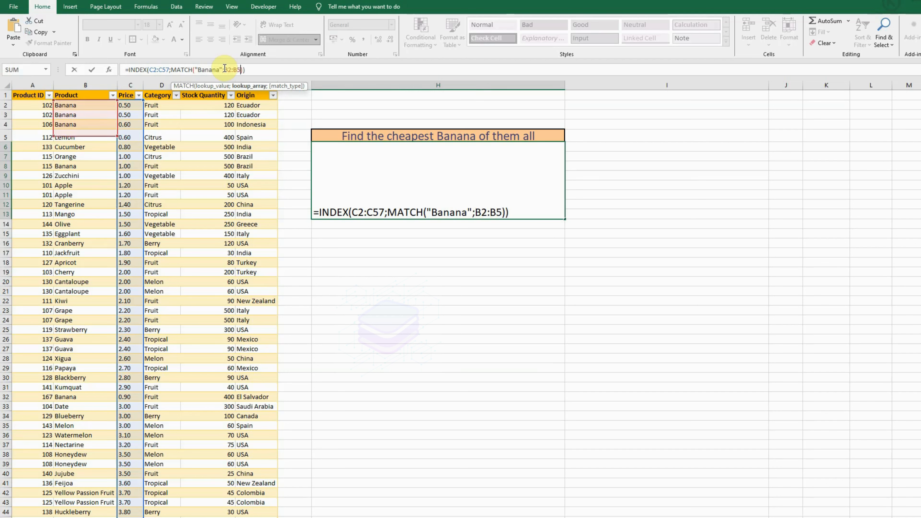
type(";0")
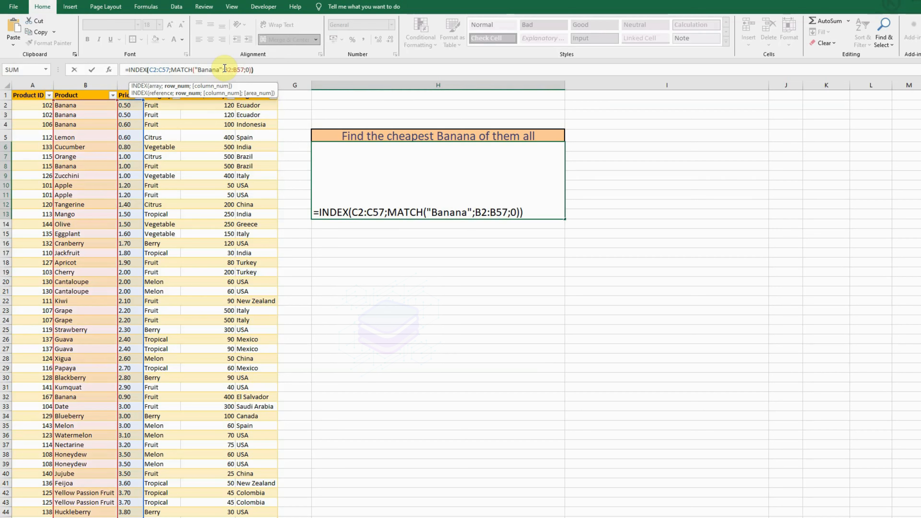
key("Return")
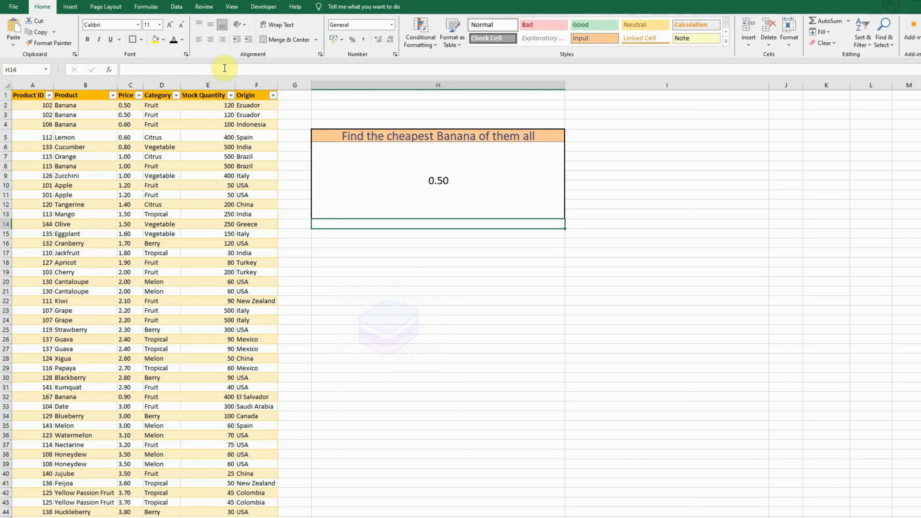
- Delete sheet rows 2 and 3, which hold the two Banana entries priced 0.50 from Ecuador
left_click(224, 68)
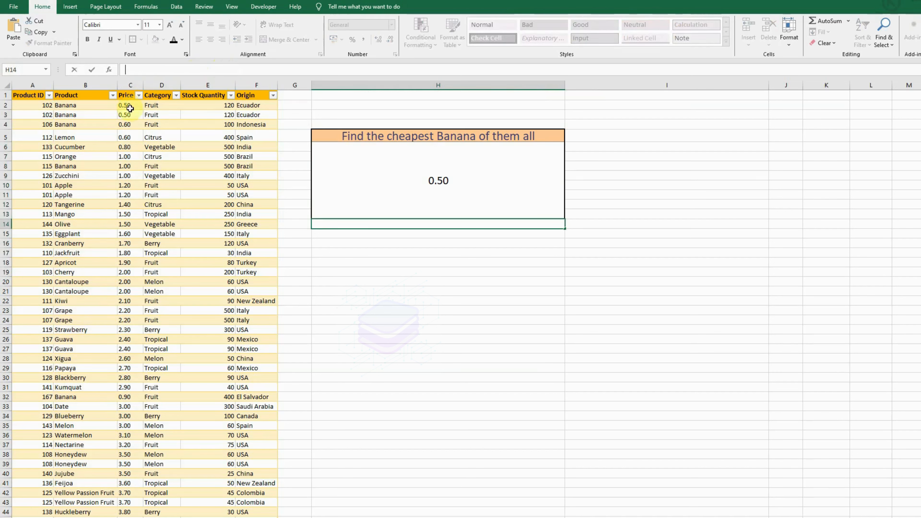
left_click(17, 105)
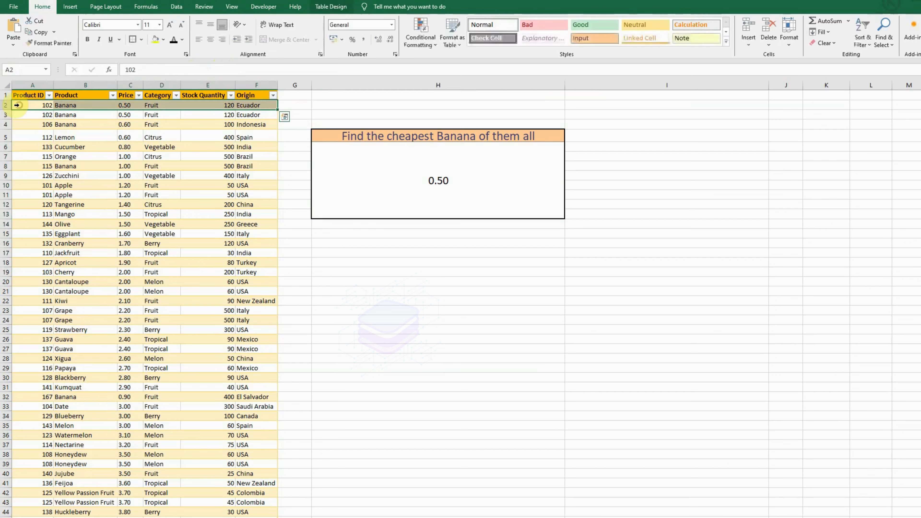
left_click_drag(6, 105, 7, 117)
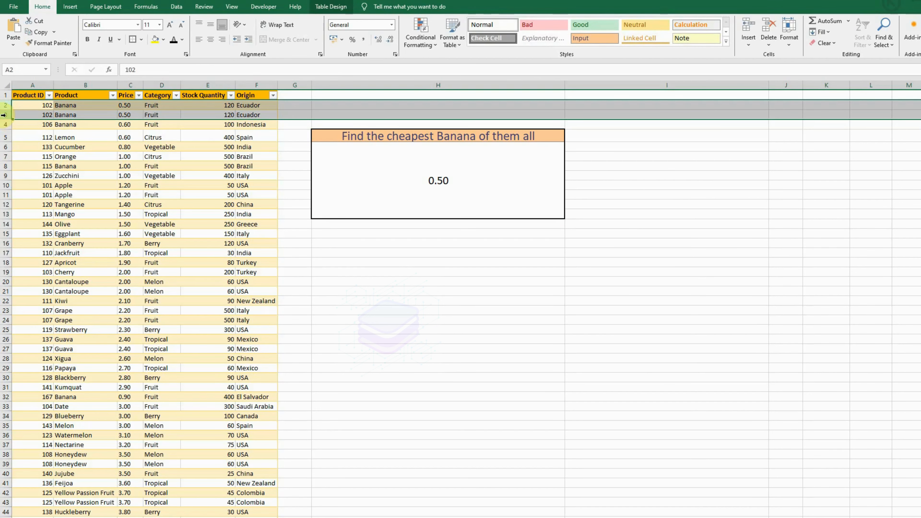
key("Delete")
right_click(3, 115)
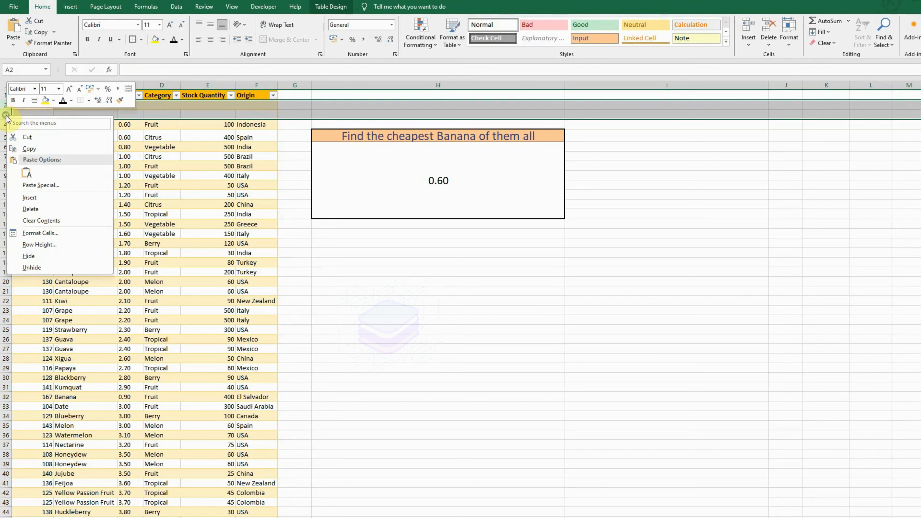
left_click(42, 205)
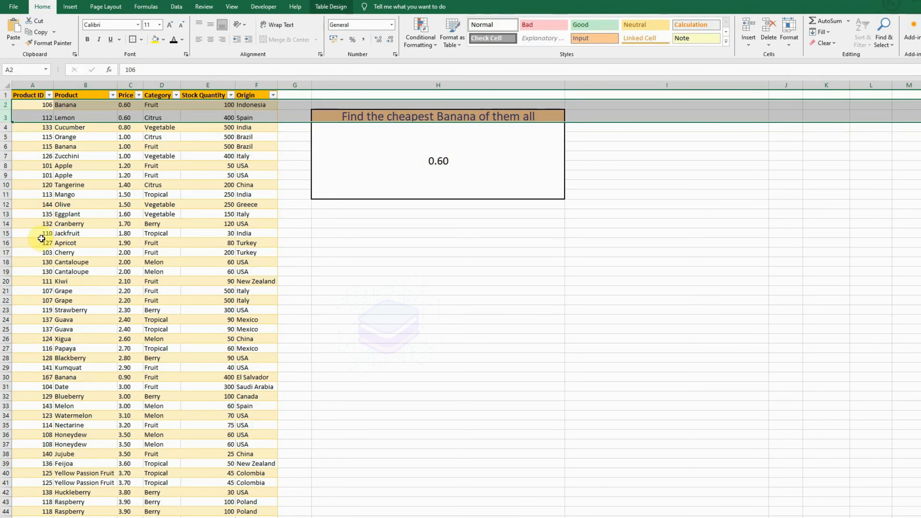
- Sort the product table by the Price column in A to Z order
left_click(446, 164)
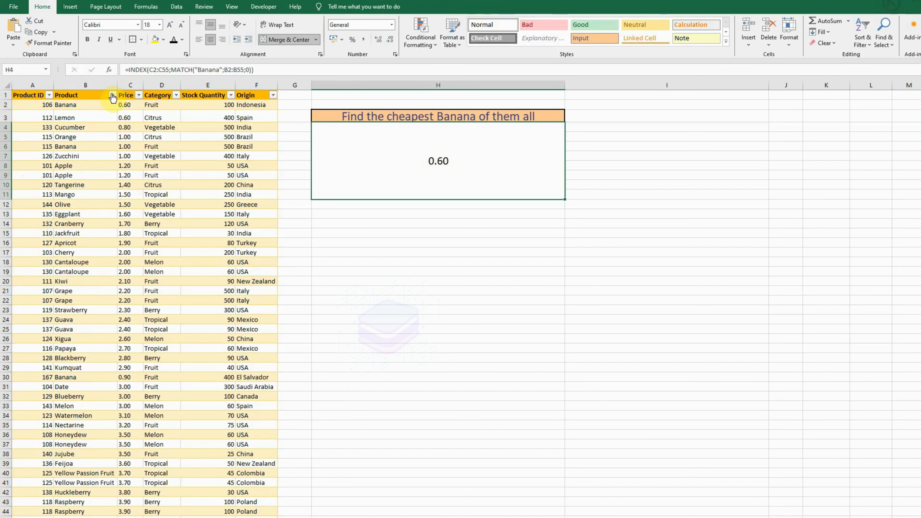
left_click(138, 95)
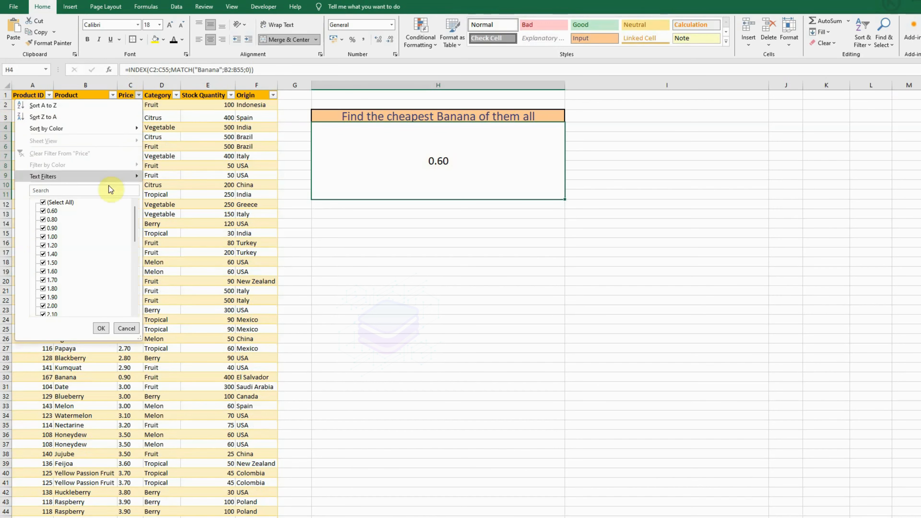
left_click(40, 105)
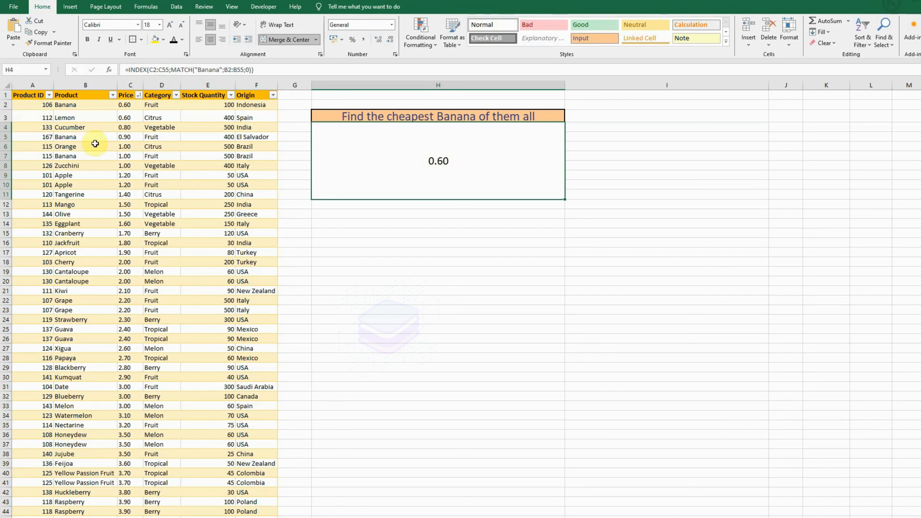
- Sort the product table by Price from Z to A to test the formula, and restore the A to Z order
left_click(139, 95)
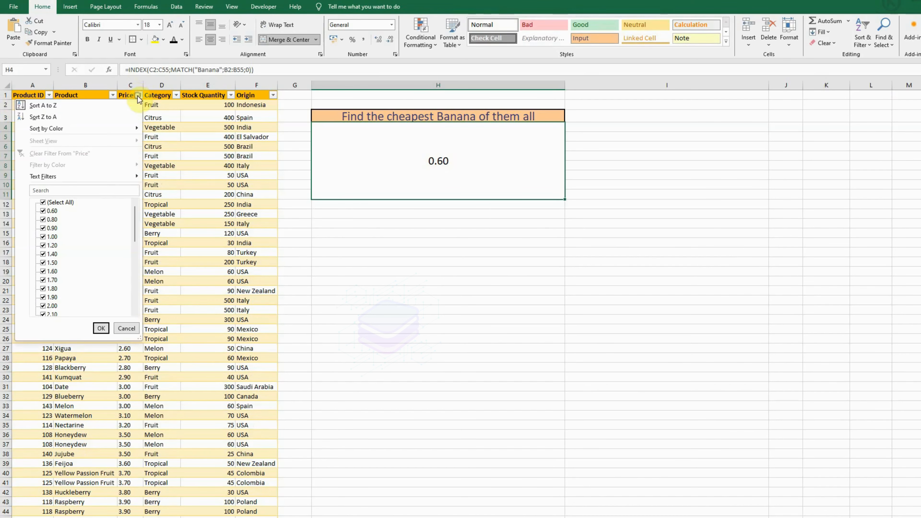
left_click(59, 116)
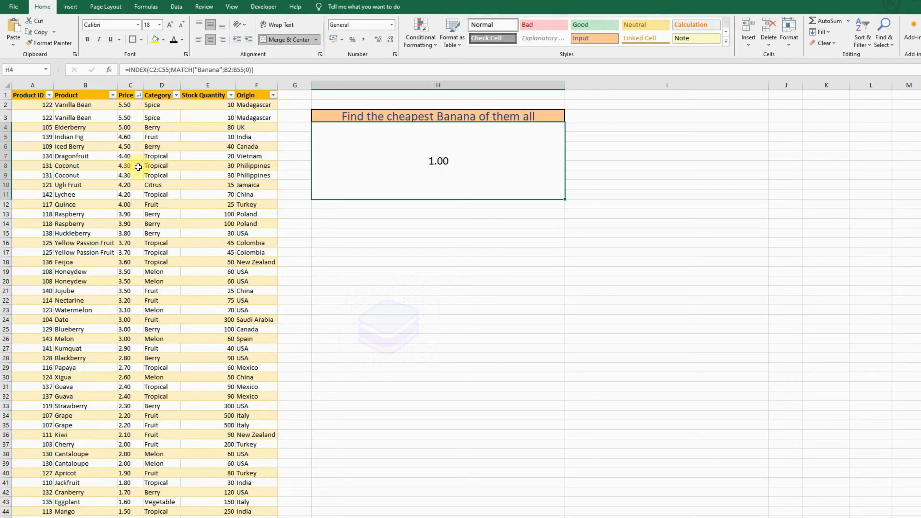
left_click(127, 127)
left_click(139, 95)
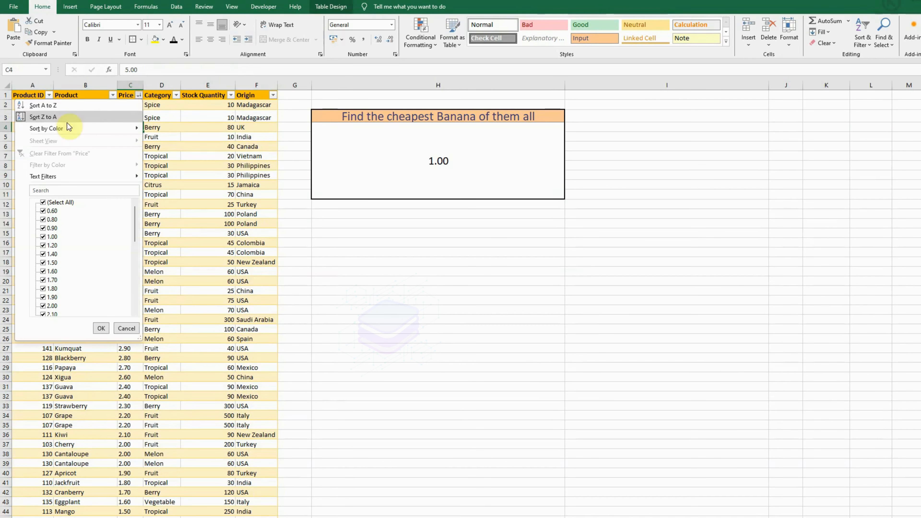
left_click(43, 106)
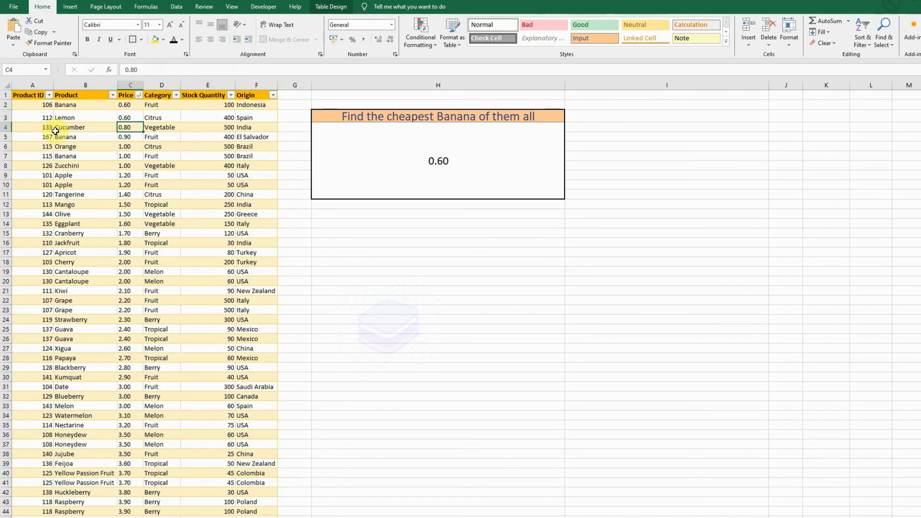